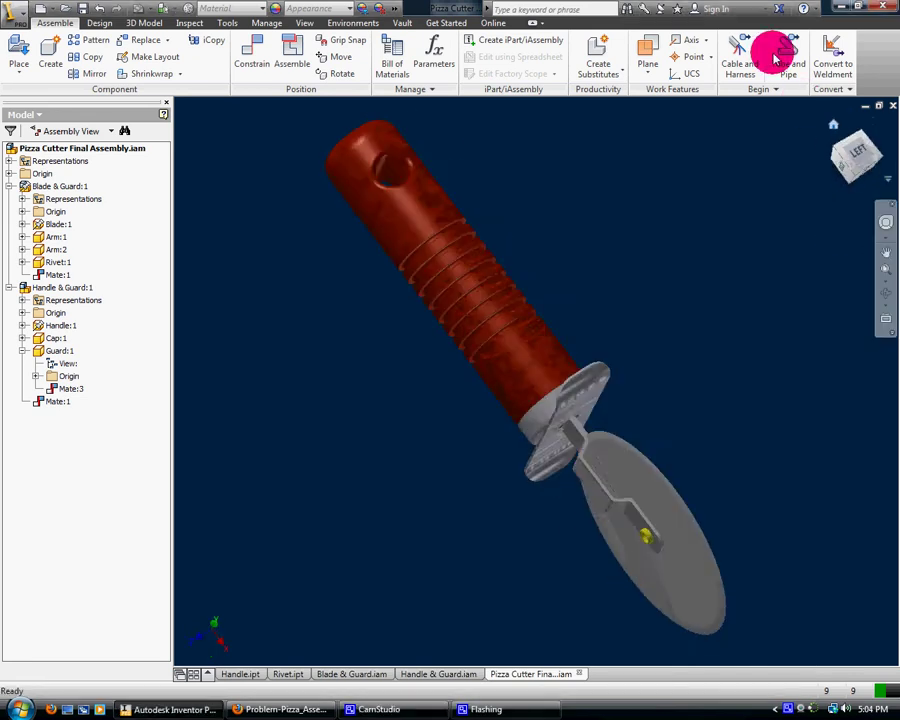
Open the Guard part file from the Pizza Cutter folder.
{"action": "left_click", "coordinate": [886, 295]}
{"action": "left_click_drag", "start_coordinate": [647, 472], "coordinate": [400, 335]}
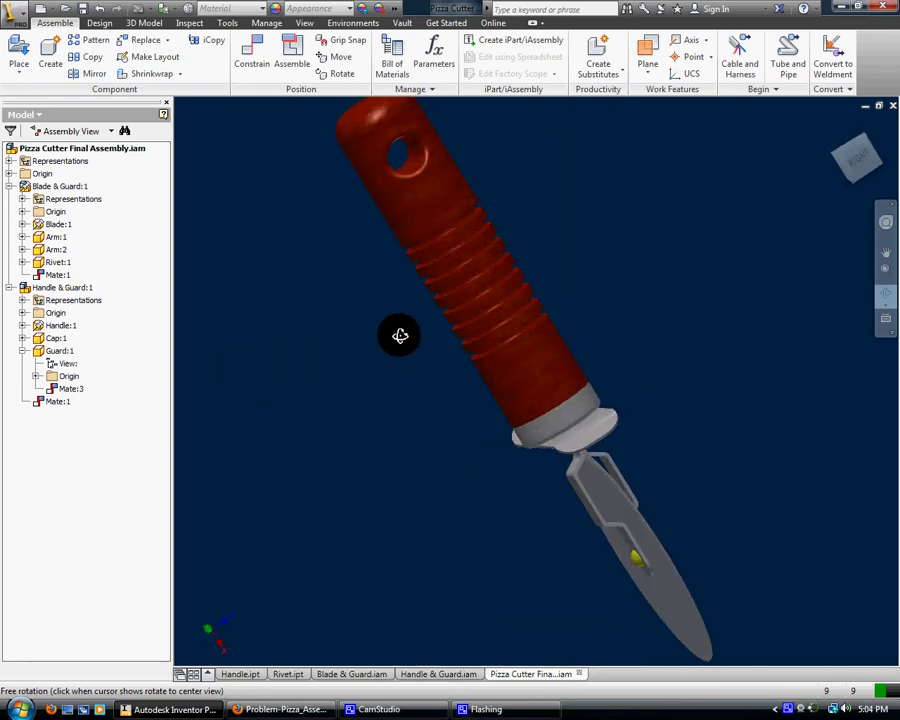
{"action": "left_click", "coordinate": [64, 12]}
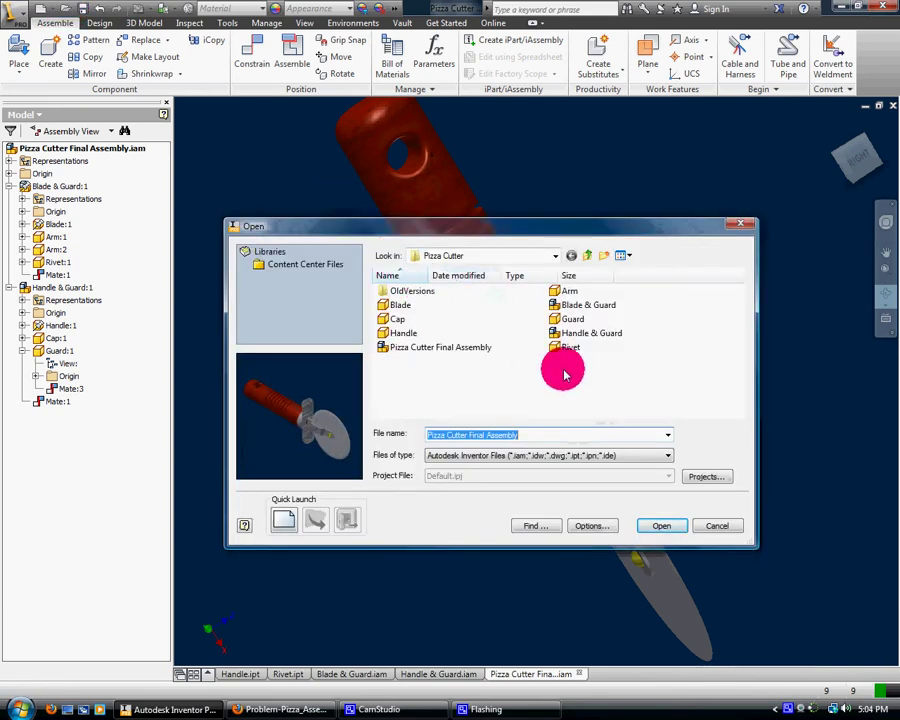
{"action": "left_click", "coordinate": [578, 318]}
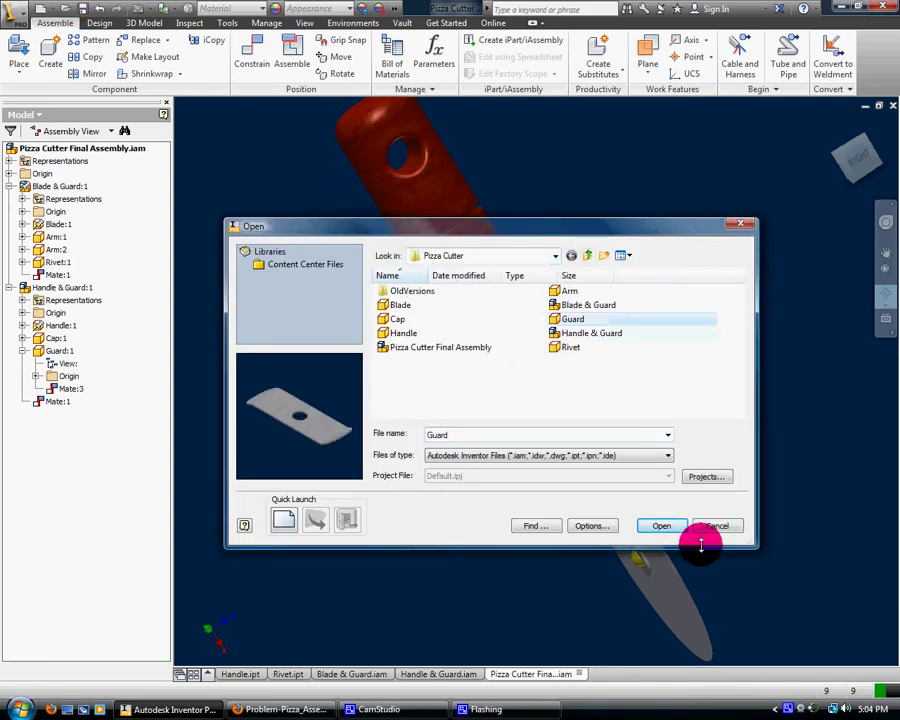
{"action": "left_click", "coordinate": [668, 526]}
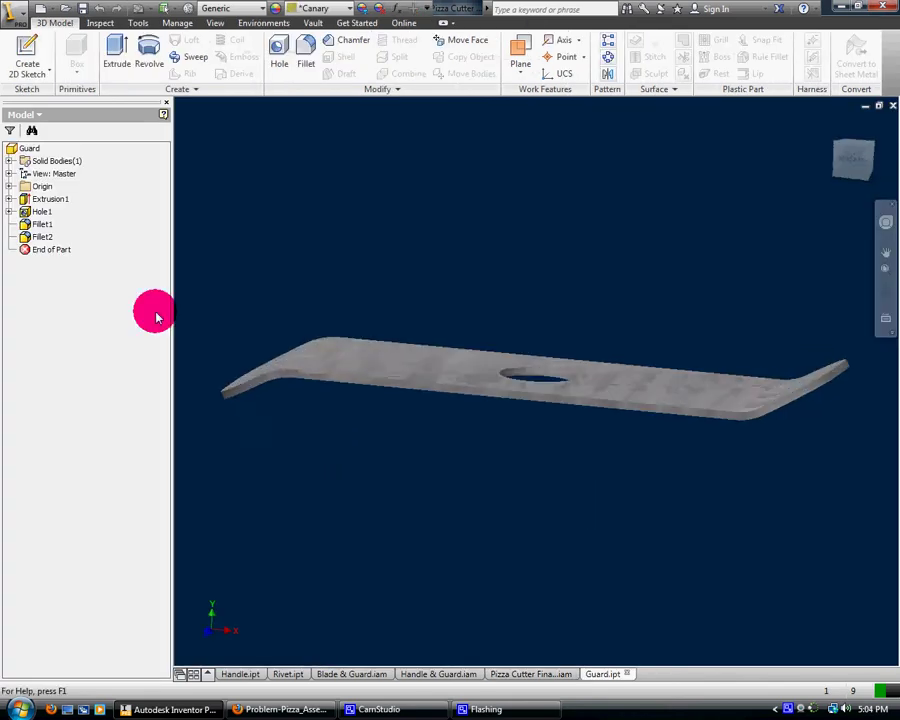
Open the sketch under Extrusion1 to review the guard's profile dimensions, and exit it without editing.
{"action": "left_click", "coordinate": [9, 199]}
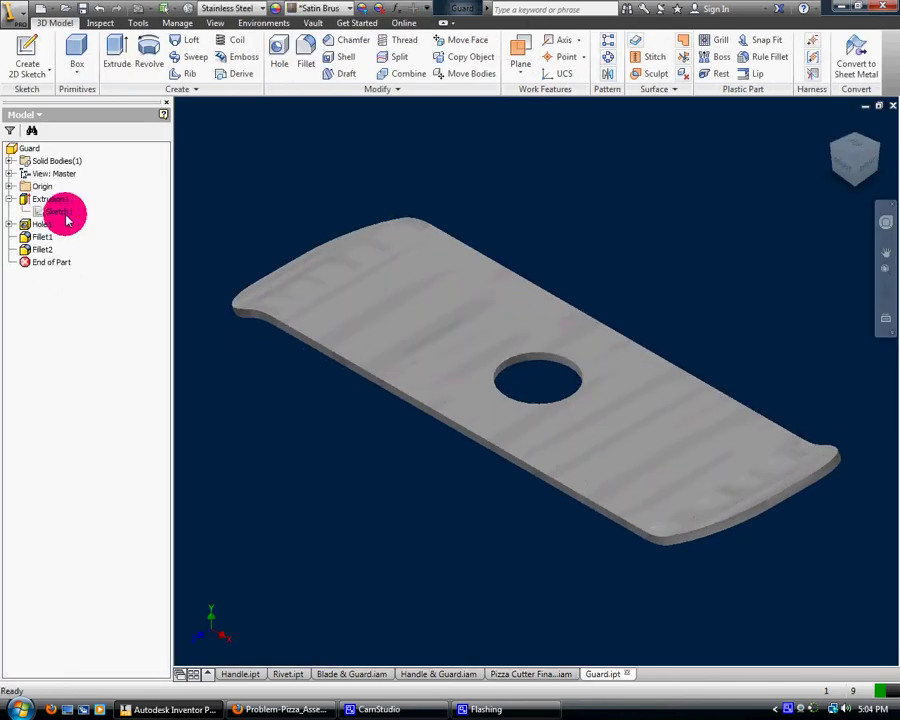
{"action": "double_click", "coordinate": [57, 214]}
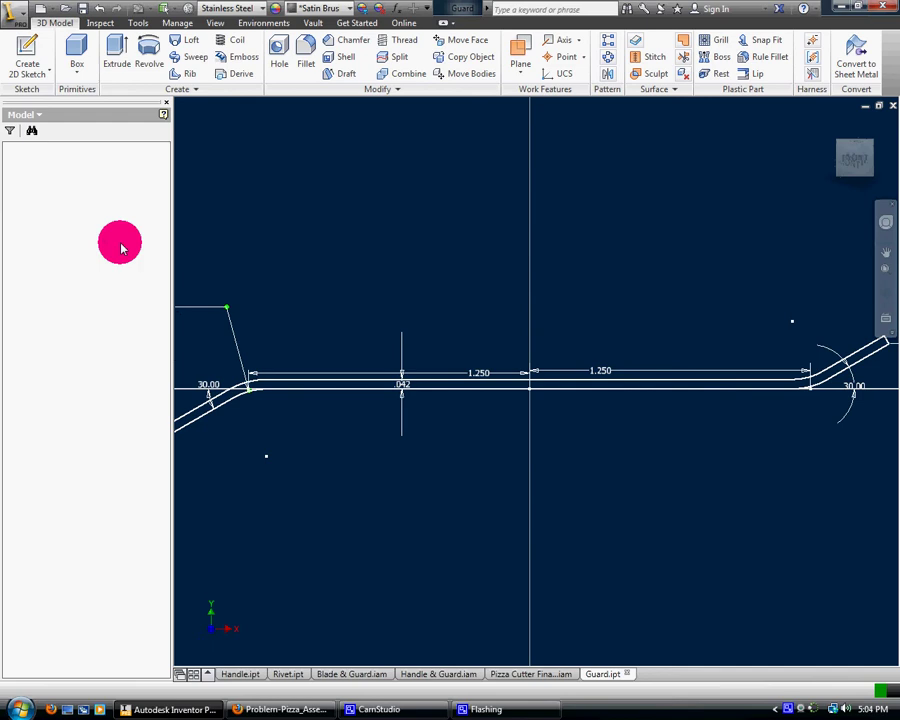
{"action": "left_click", "coordinate": [850, 55]}
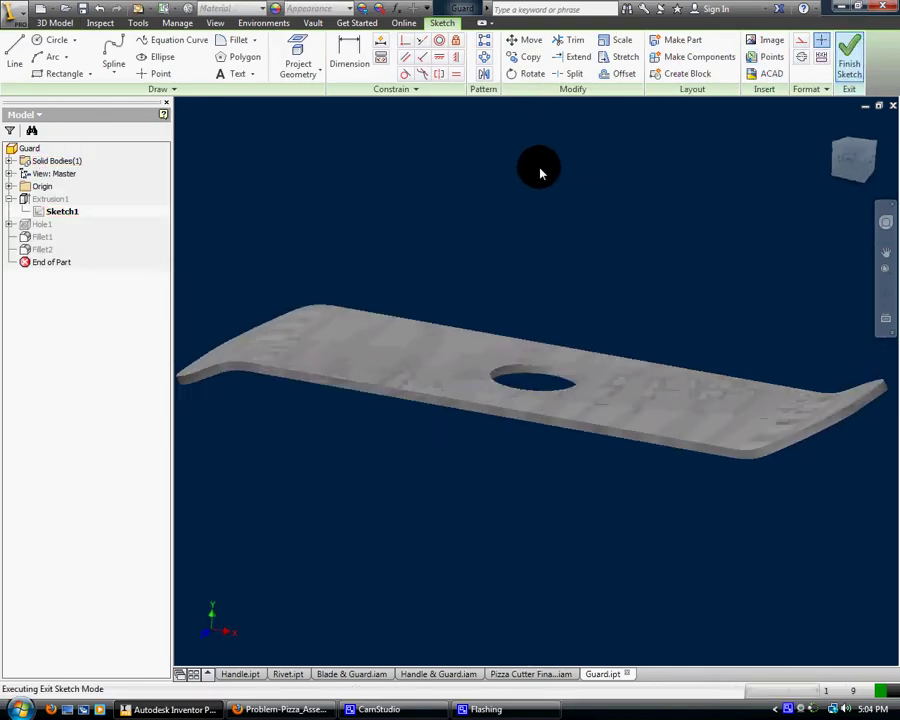
Edit the sketch under Hole1 and delete the .400 in diameter circle from it.
{"action": "left_click", "coordinate": [10, 226]}
{"action": "double_click", "coordinate": [60, 237]}
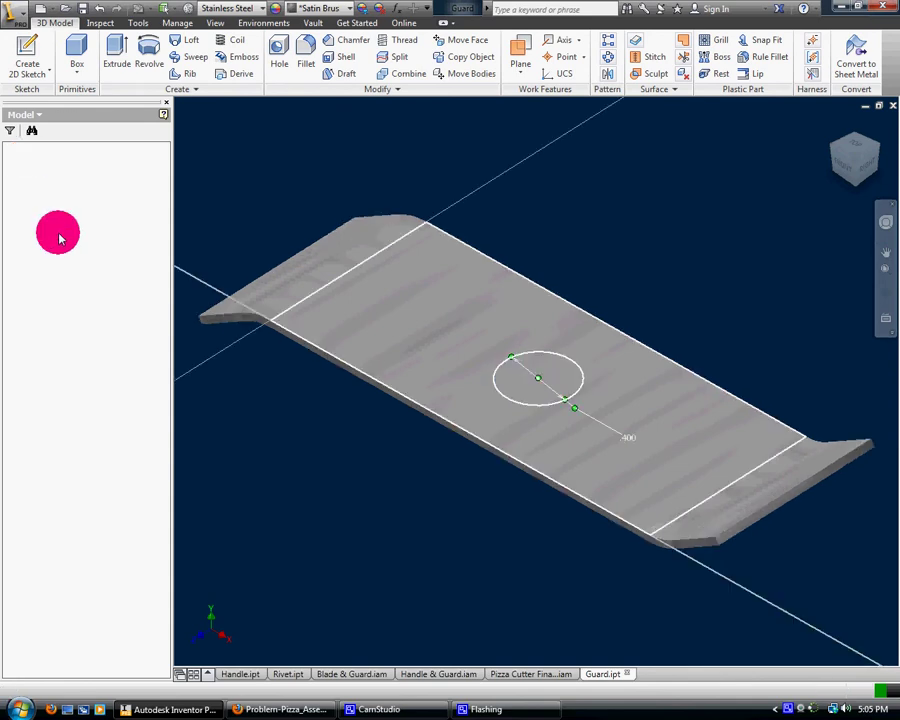
{"action": "right_click", "coordinate": [514, 346]}
{"action": "left_click", "coordinate": [526, 304]}
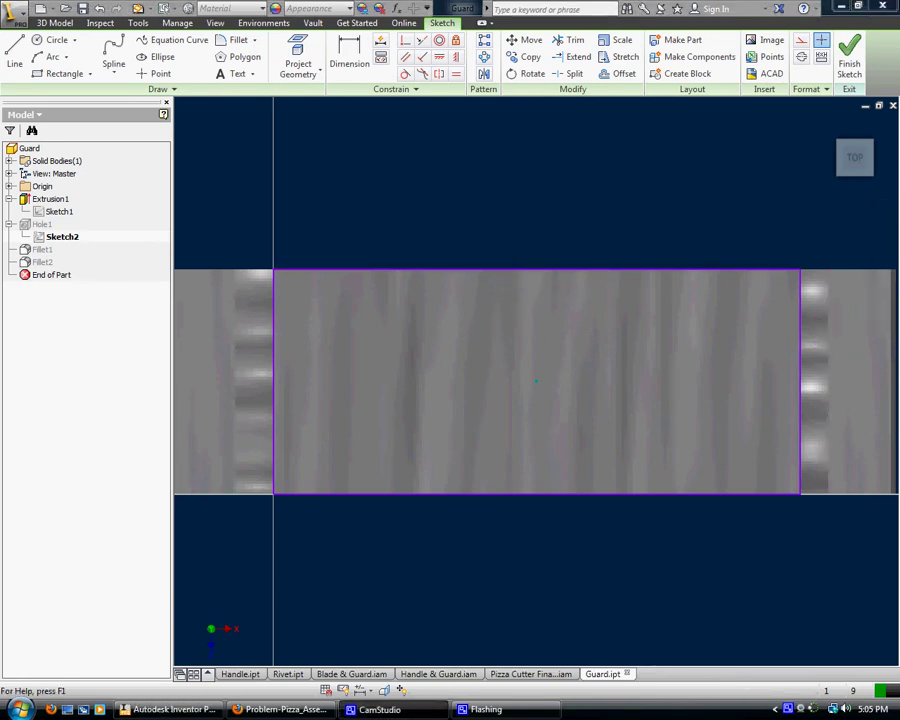
Sketch a rectangle around the guard's centre point and dimension its left side .926 in from the left projected edge.
{"action": "left_click", "coordinate": [22, 72]}
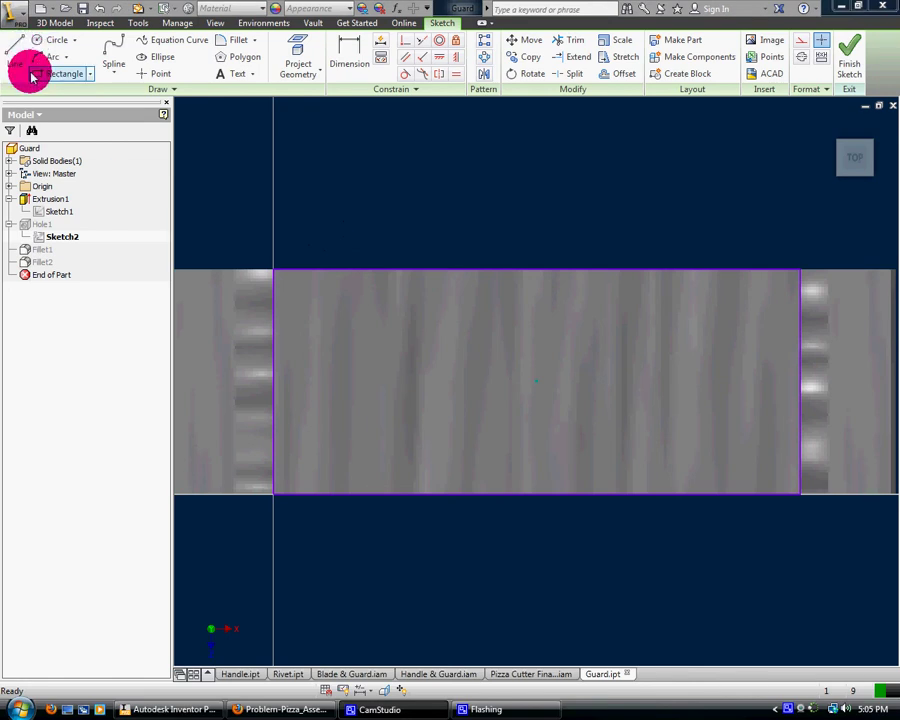
{"action": "left_click_drag", "start_coordinate": [470, 354], "coordinate": [628, 407]}
{"action": "left_click", "coordinate": [345, 48]}
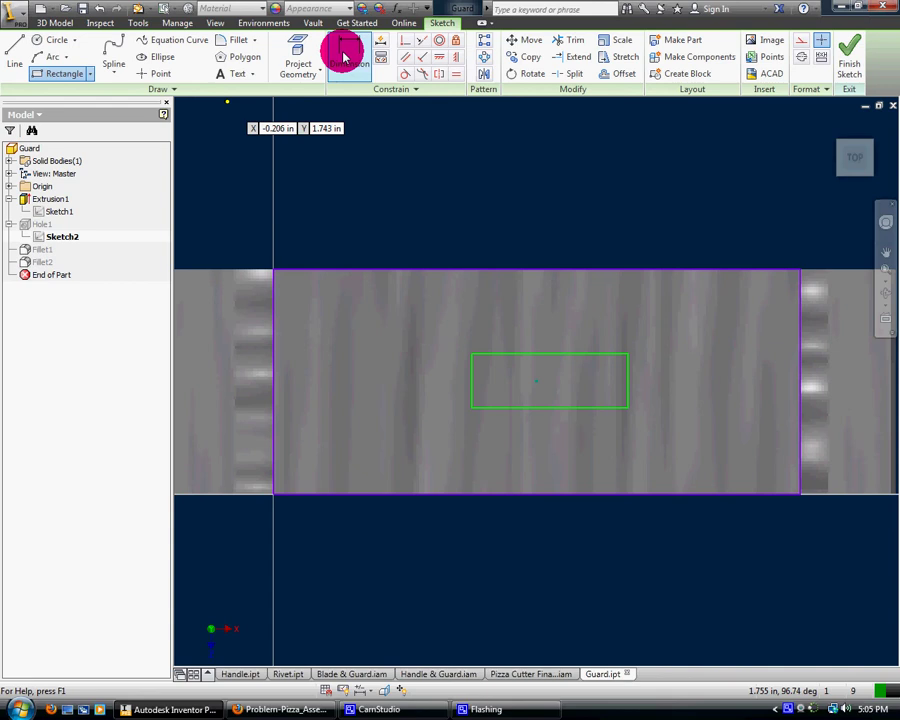
{"action": "left_click", "coordinate": [273, 426]}
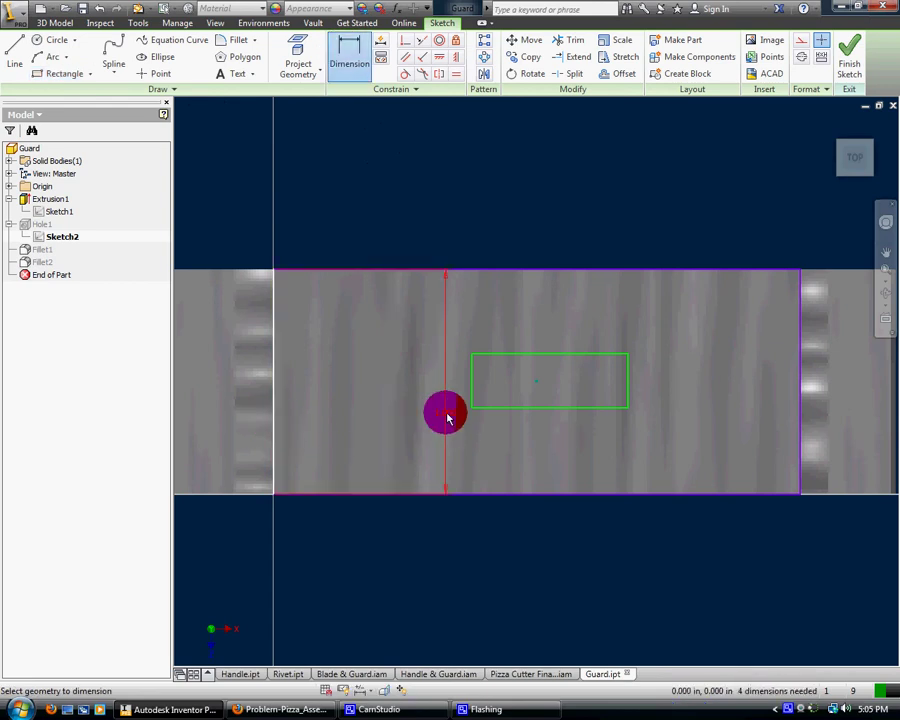
{"action": "left_click", "coordinate": [470, 405]}
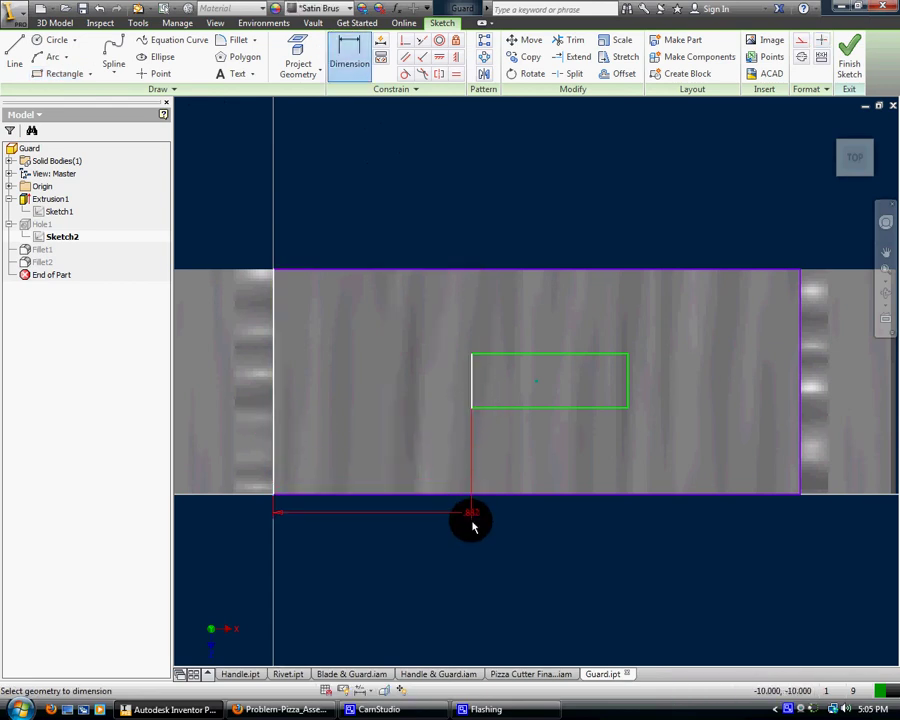
{"action": "left_click", "coordinate": [442, 530]}
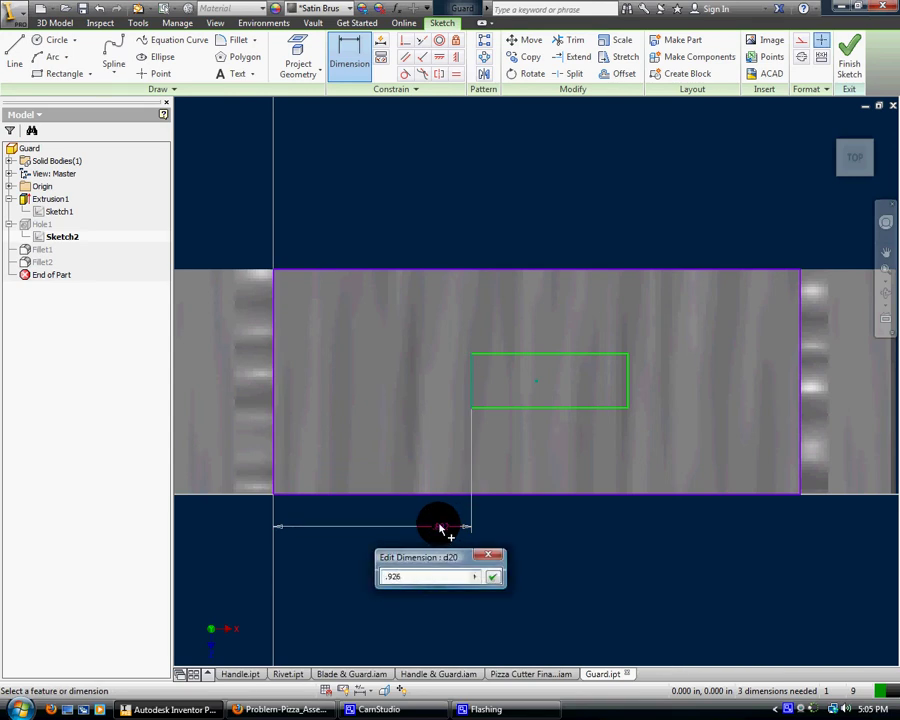
{"action": "left_click", "coordinate": [492, 577]}
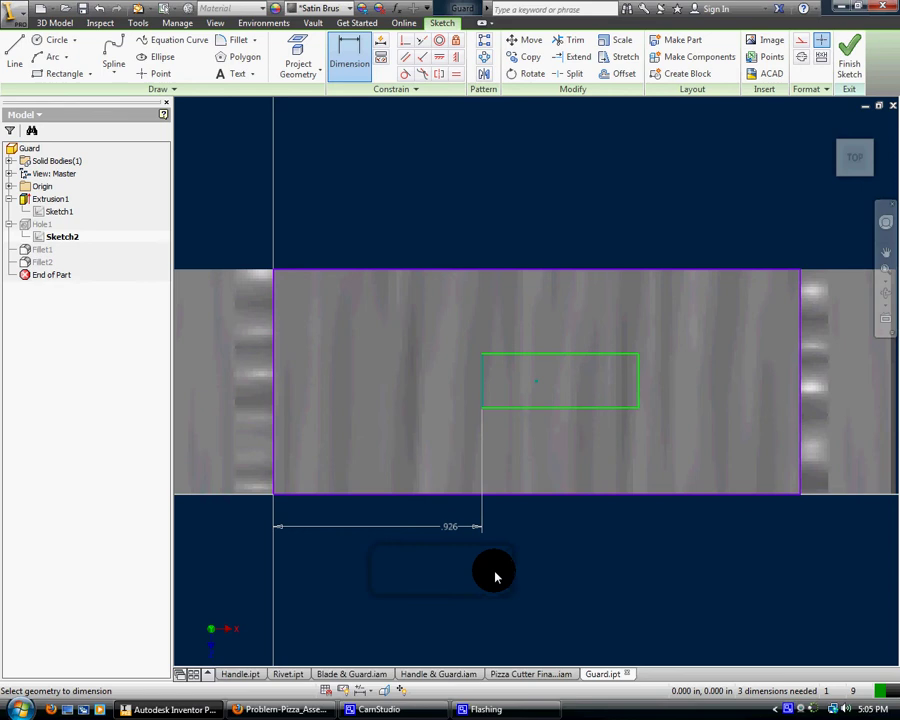
Dimension the rectangle's height and set its lower side .452 in from the guard's lower projected edge.
{"action": "left_click", "coordinate": [517, 405]}
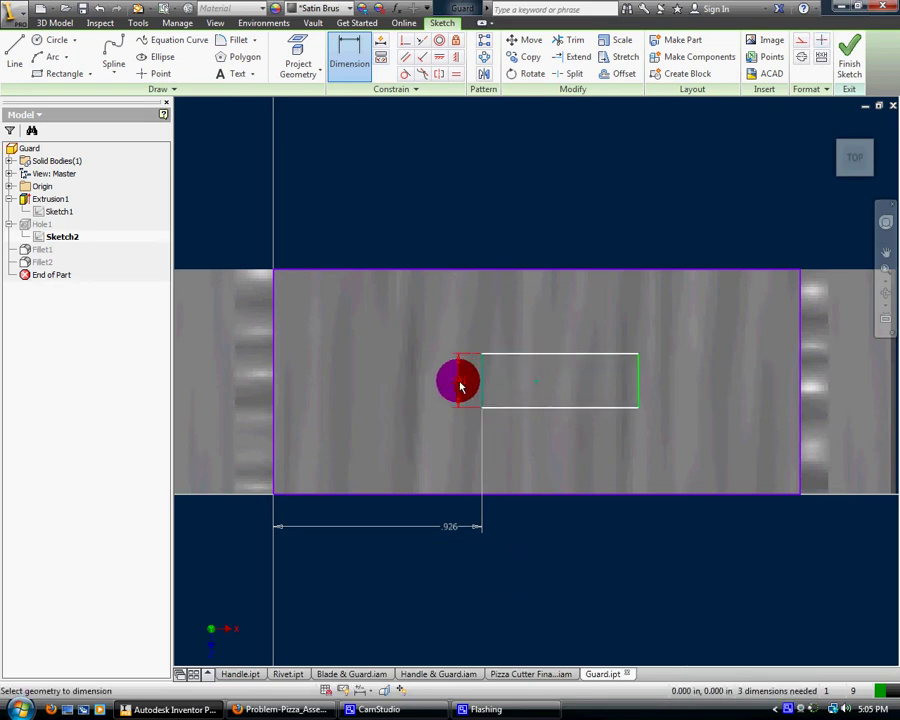
{"action": "left_click", "coordinate": [460, 384]}
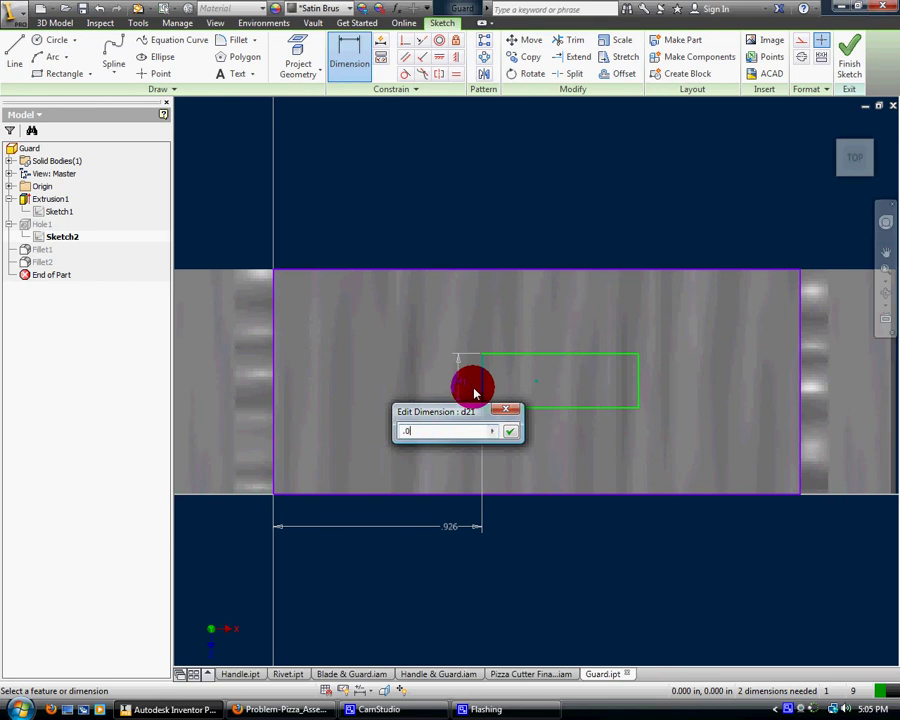
{"action": "left_click", "coordinate": [509, 431]}
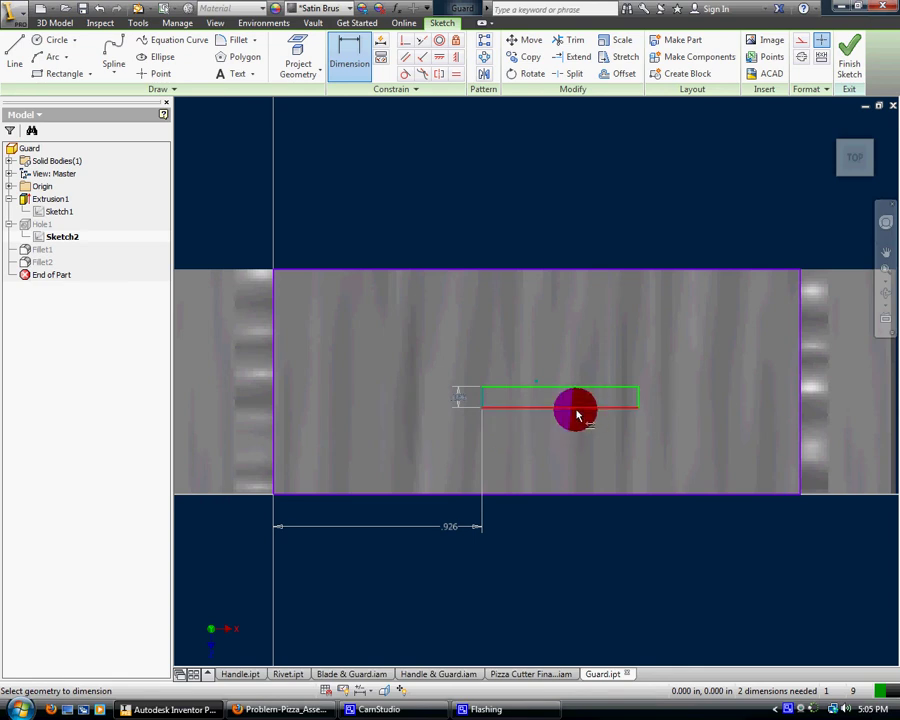
{"action": "left_click", "coordinate": [516, 490]}
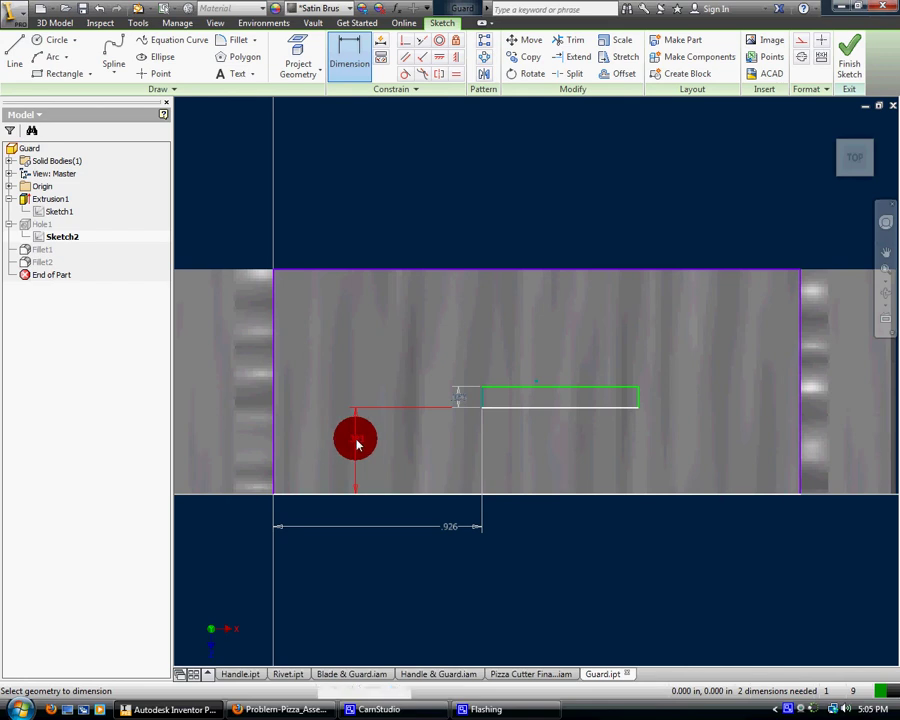
{"action": "left_click", "coordinate": [356, 445]}
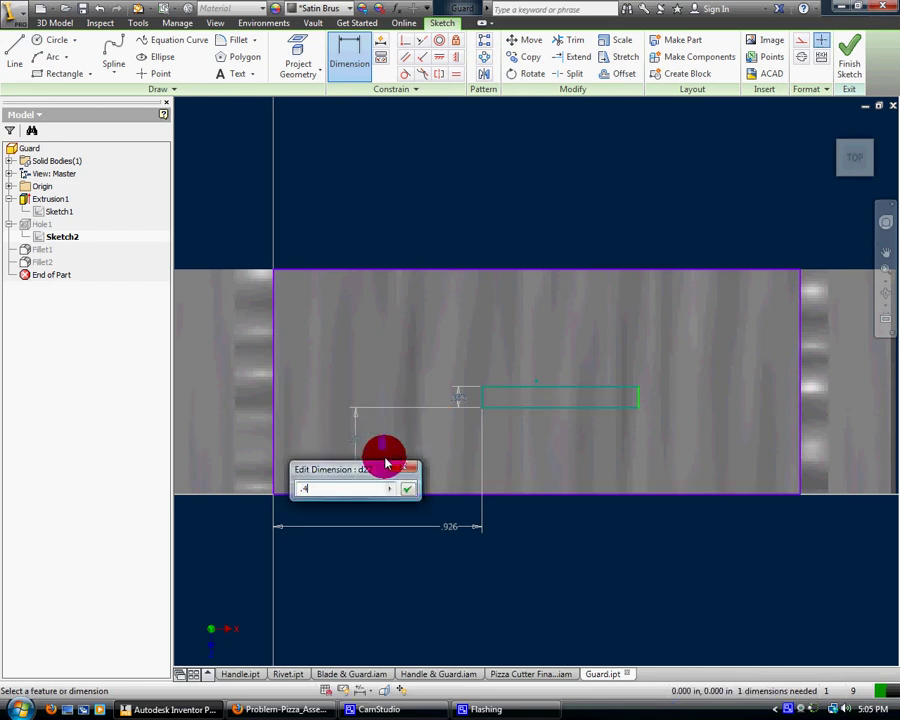
{"action": "key", "text": "Return"}
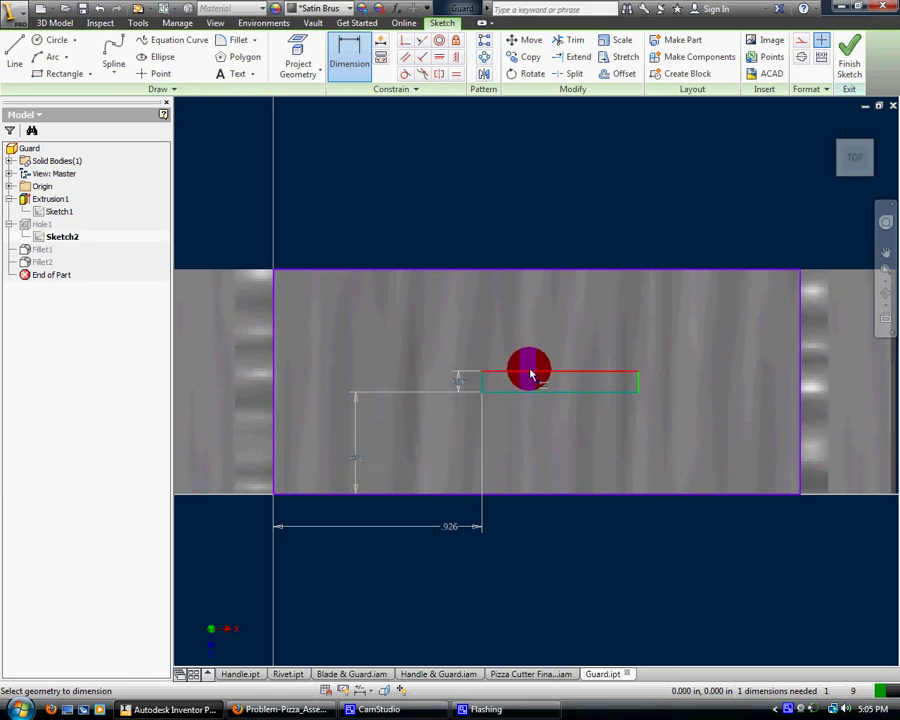
Set the distance between the rectangle's right side and the right projected edge to .913 in.
{"action": "left_click", "coordinate": [534, 271]}
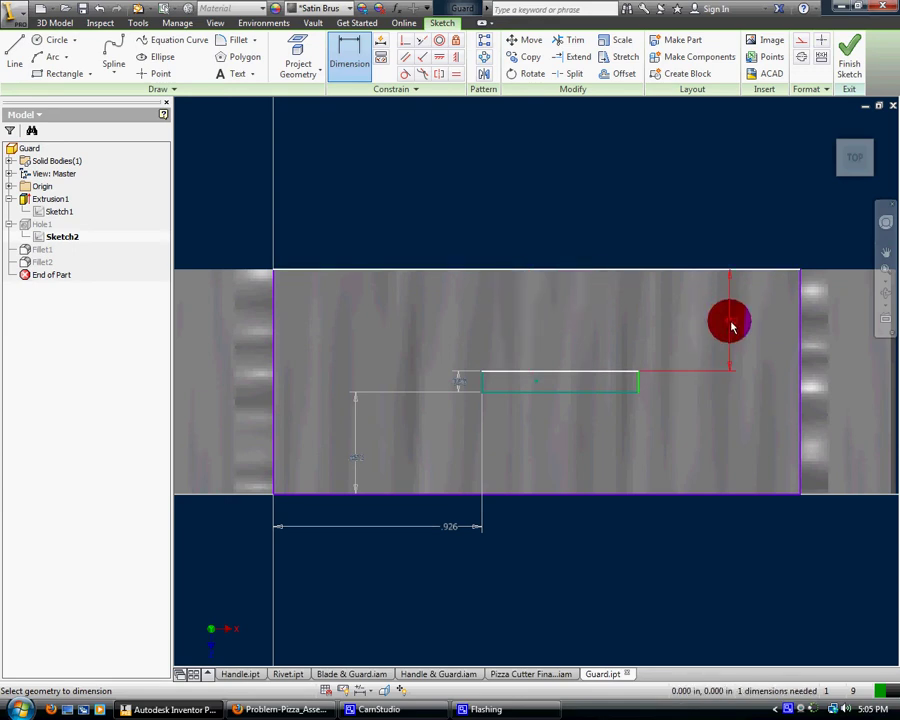
{"action": "left_click", "coordinate": [350, 58]}
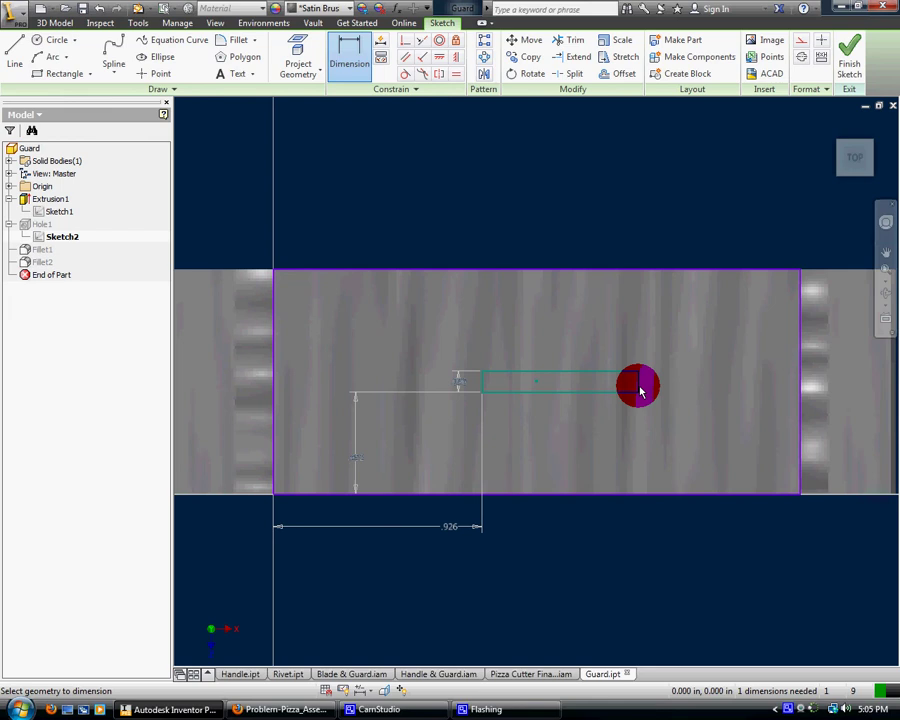
{"action": "left_click", "coordinate": [638, 383]}
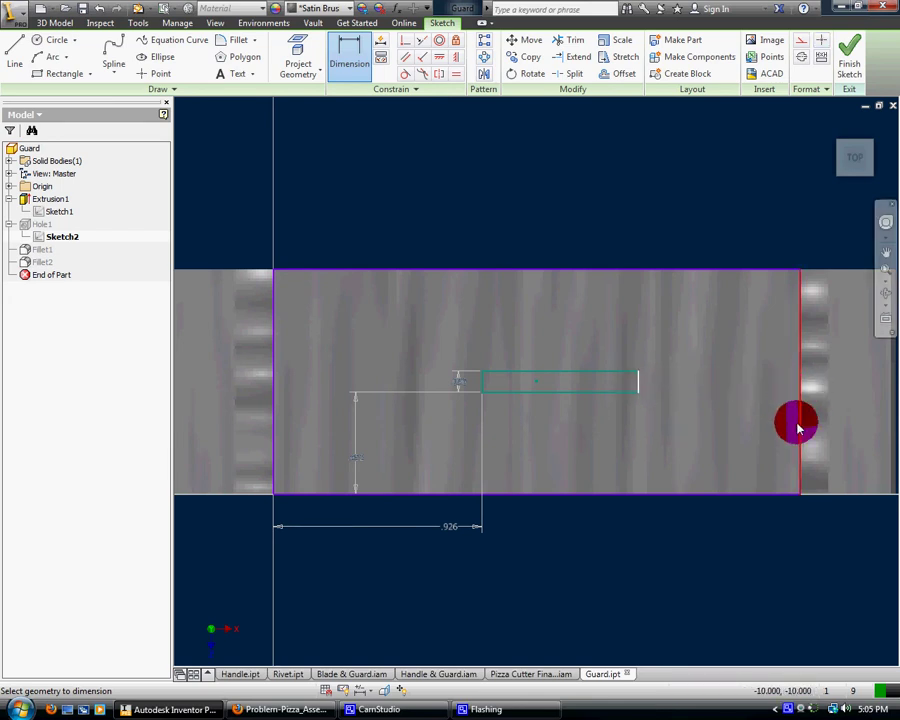
{"action": "left_click", "coordinate": [799, 420]}
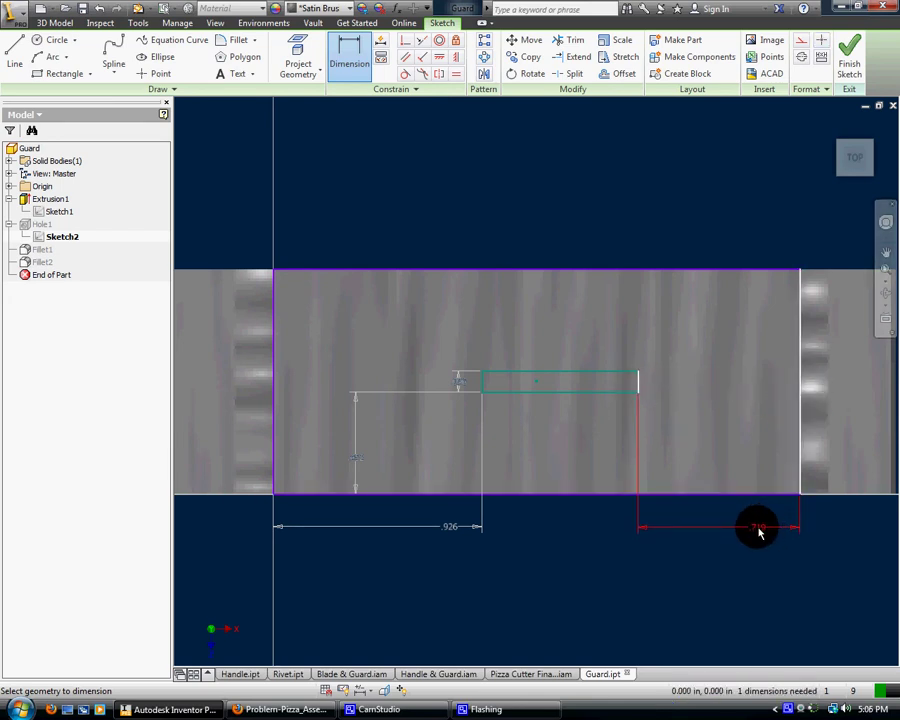
{"action": "left_click", "coordinate": [758, 533]}
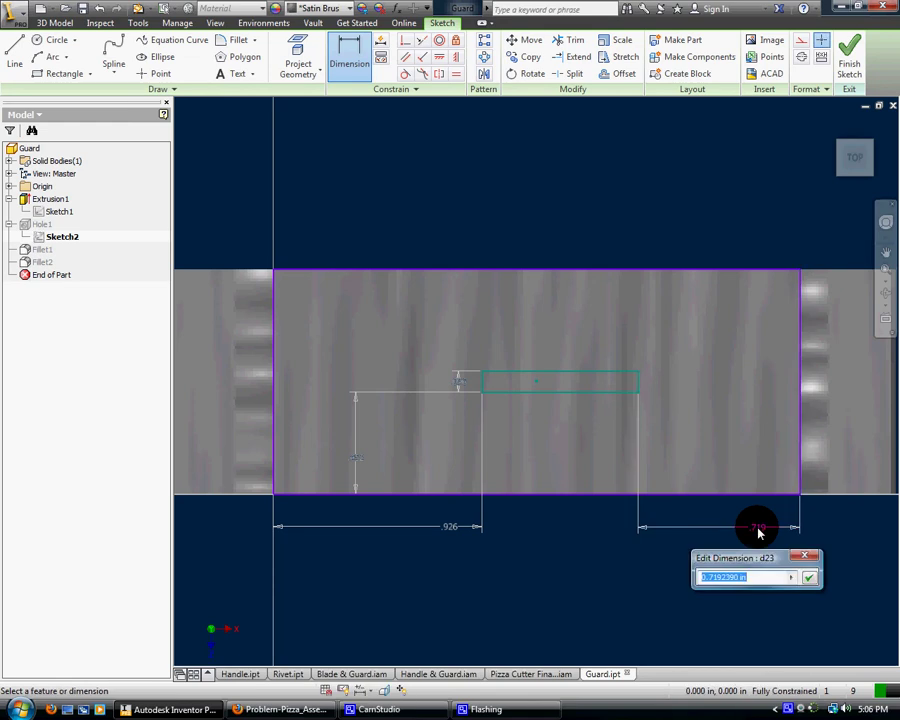
{"action": "type", "text": ".913"}
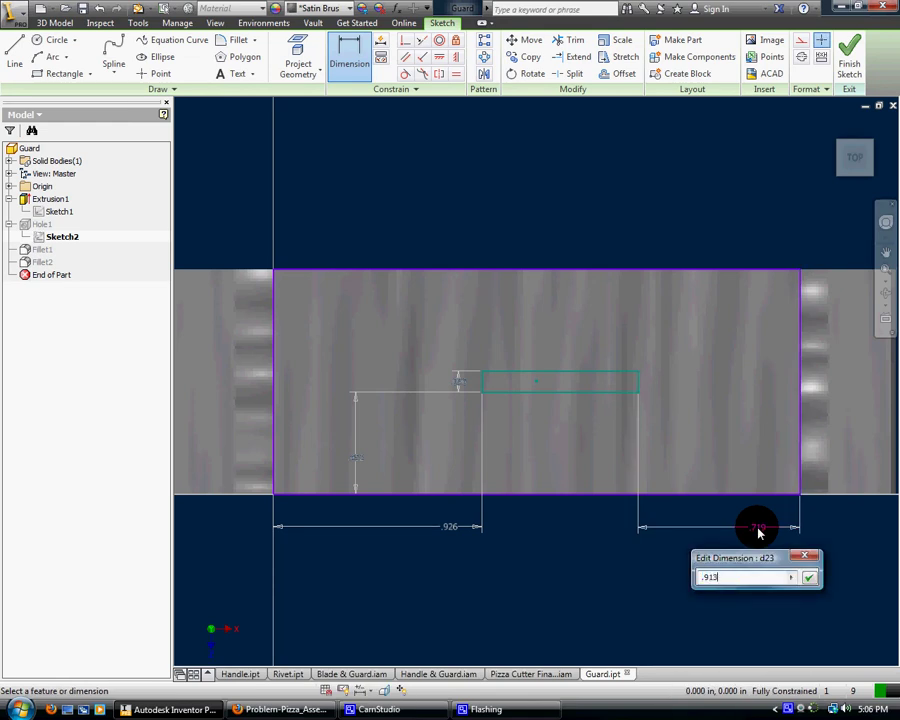
{"action": "key", "text": "Return"}
Finish the rectangle sketch without placing a length dimension.
{"action": "left_click", "coordinate": [566, 373]}
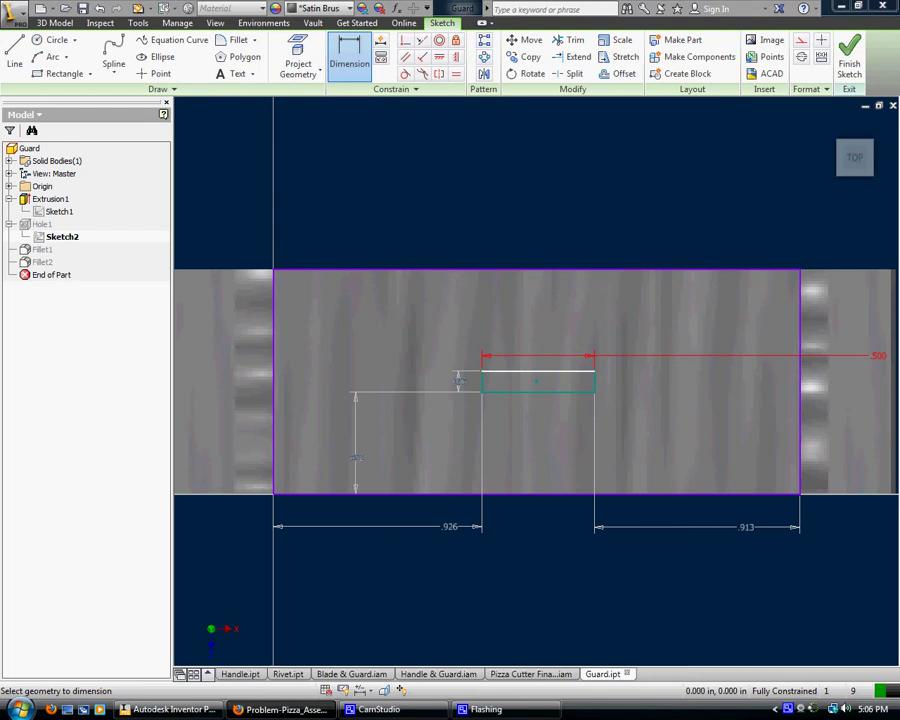
{"action": "left_click", "coordinate": [55, 22]}
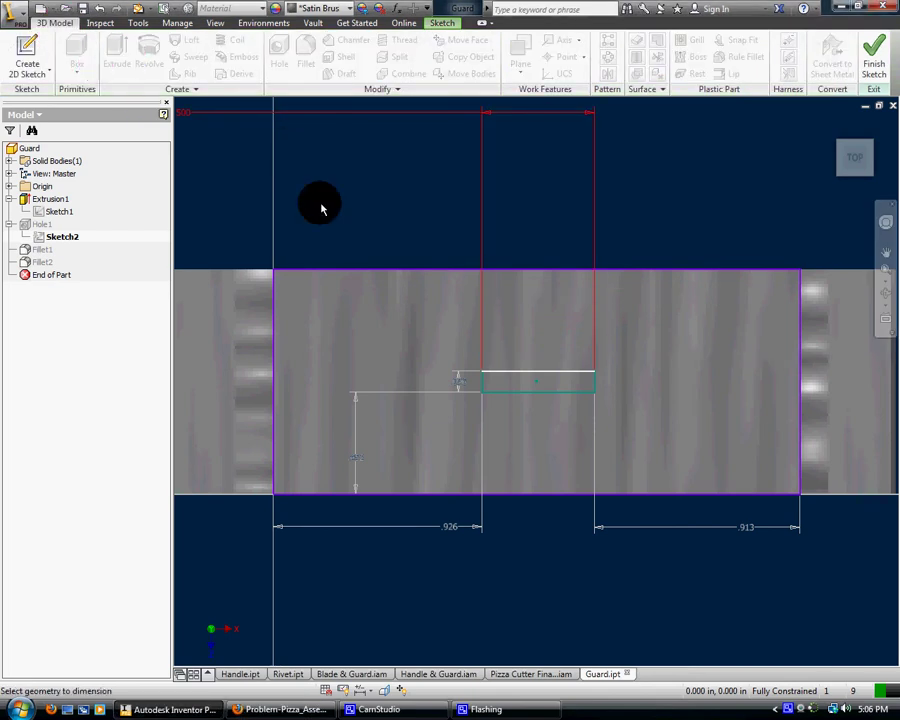
{"action": "left_click", "coordinate": [872, 55]}
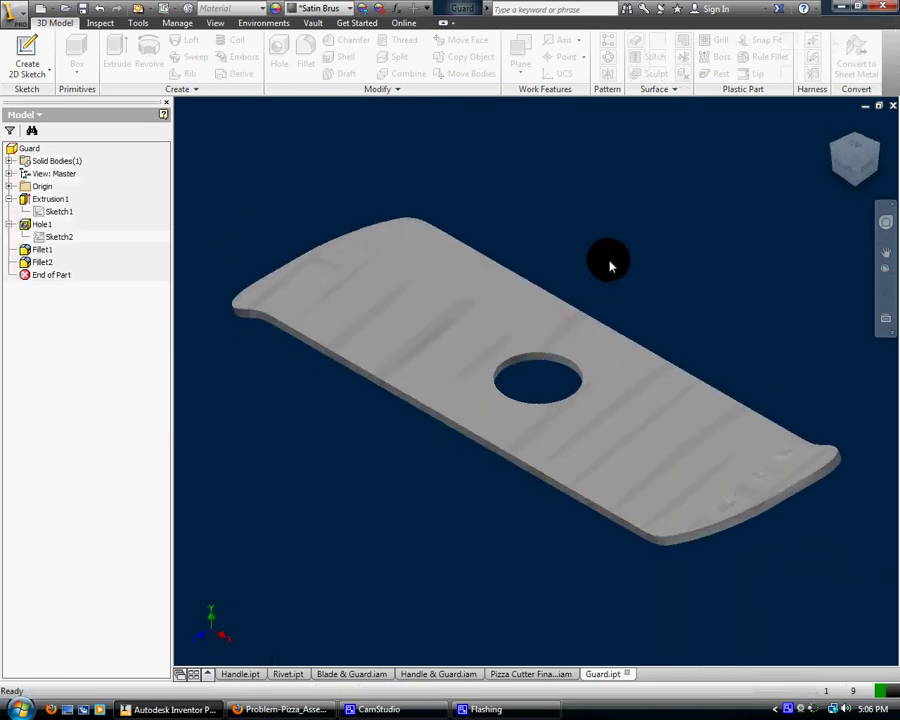
Delete the Hole1 feature from the guard while keeping its sketch with the rectangle.
{"action": "left_click_drag", "start_coordinate": [48, 261], "coordinate": [32, 230]}
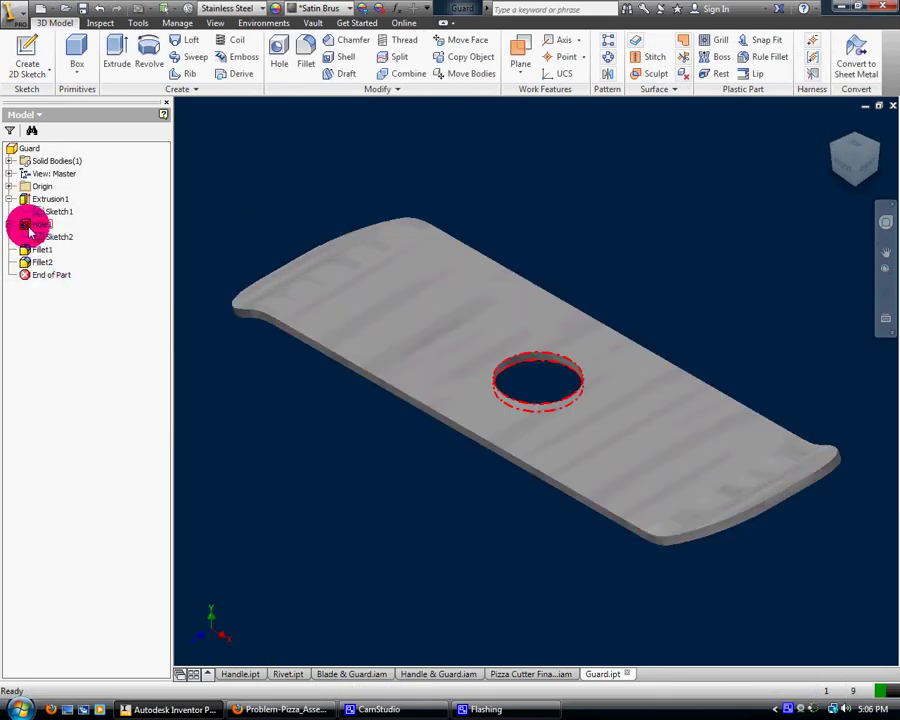
{"action": "right_click", "coordinate": [32, 226]}
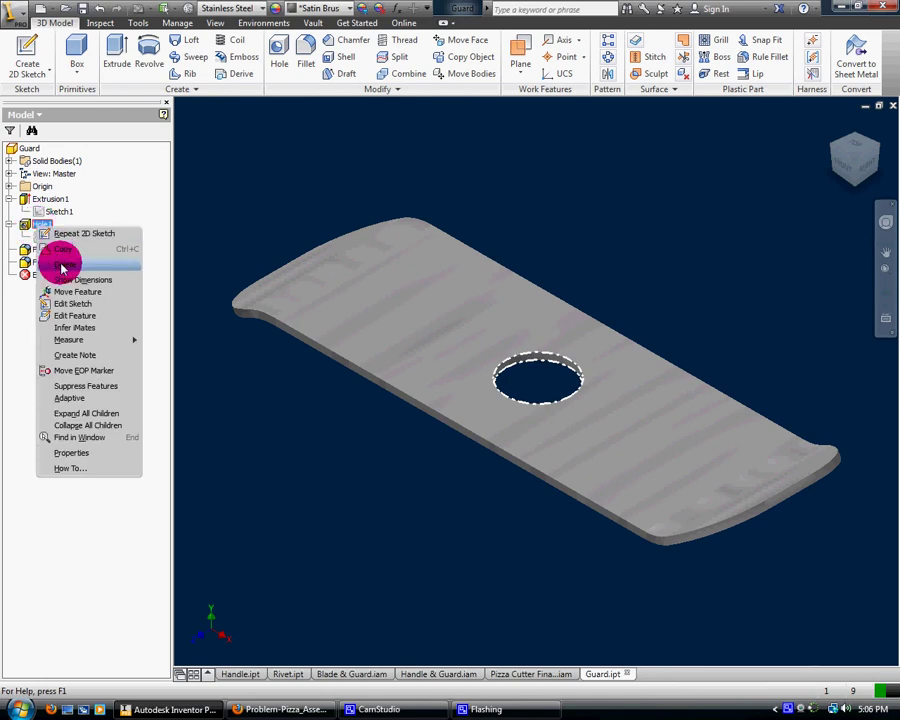
{"action": "left_click", "coordinate": [62, 267]}
{"action": "left_click", "coordinate": [42, 77]}
{"action": "left_click", "coordinate": [170, 173]}
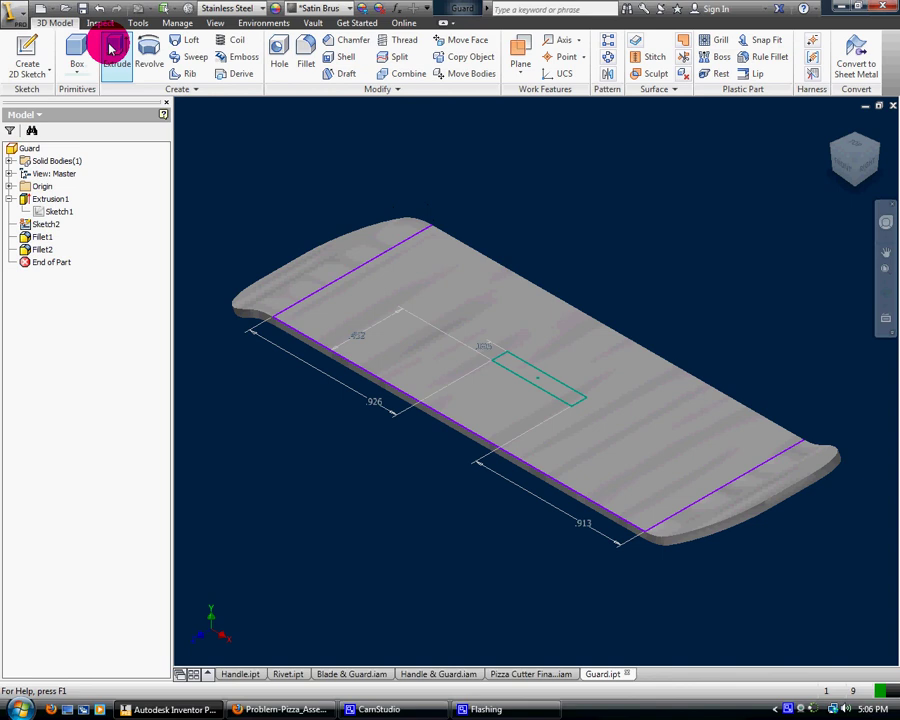
Extrude the rectangle as a cut through the guard with the extents set to All, and save the part.
{"action": "left_click", "coordinate": [110, 48]}
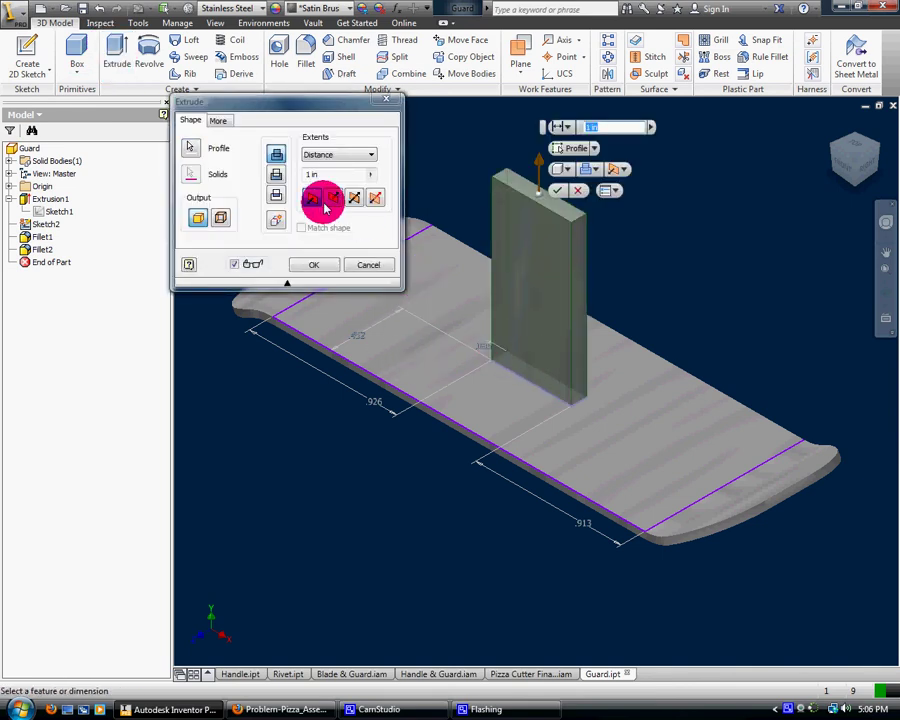
{"action": "left_click", "coordinate": [274, 175]}
{"action": "left_click", "coordinate": [367, 155]}
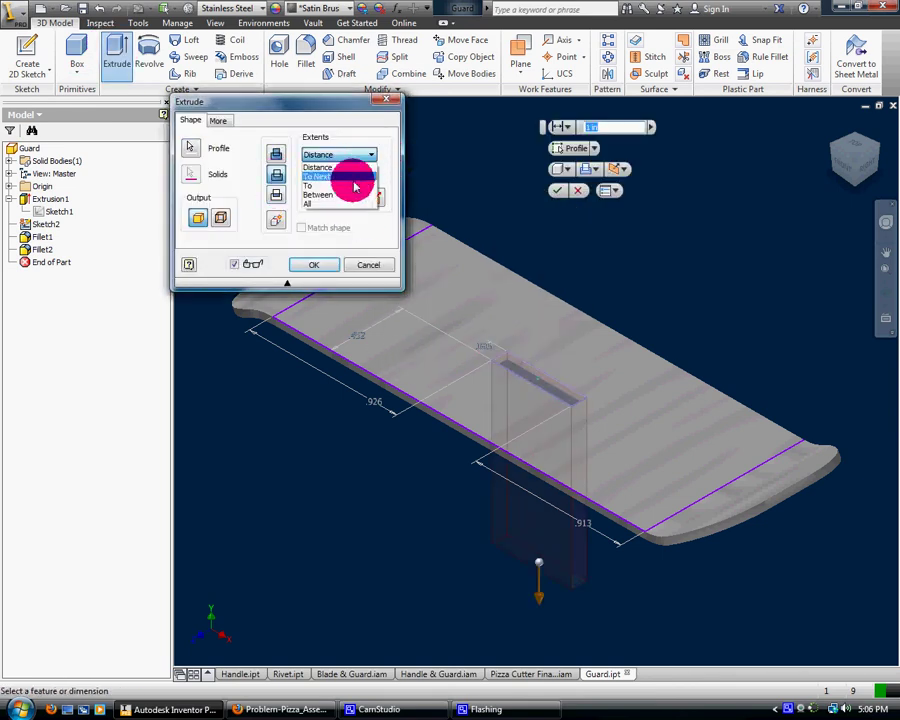
{"action": "left_click", "coordinate": [355, 203]}
{"action": "left_click", "coordinate": [303, 266]}
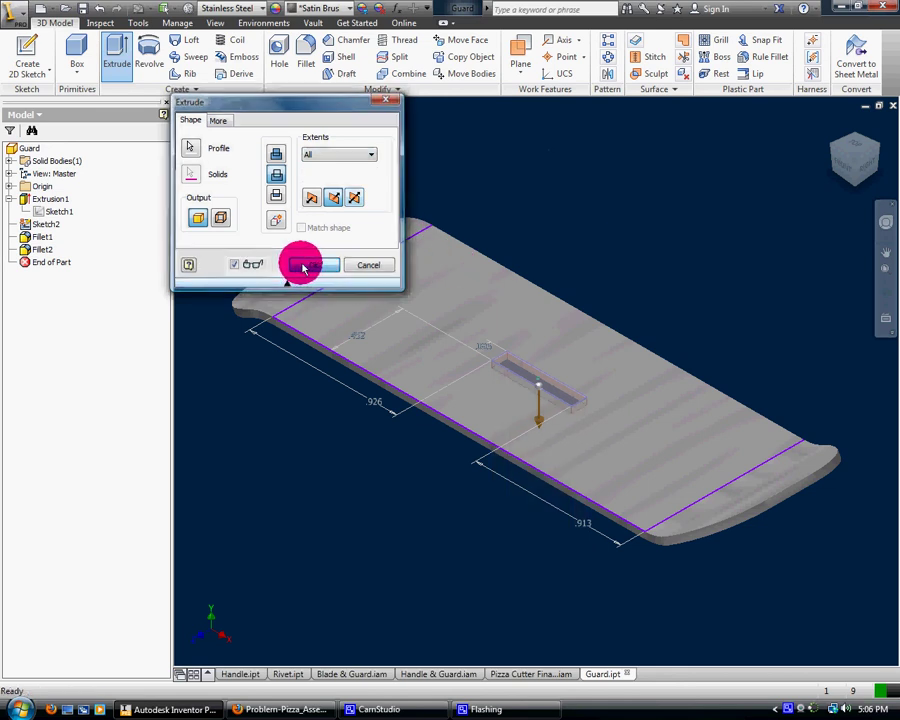
{"action": "left_click", "coordinate": [93, 27]}
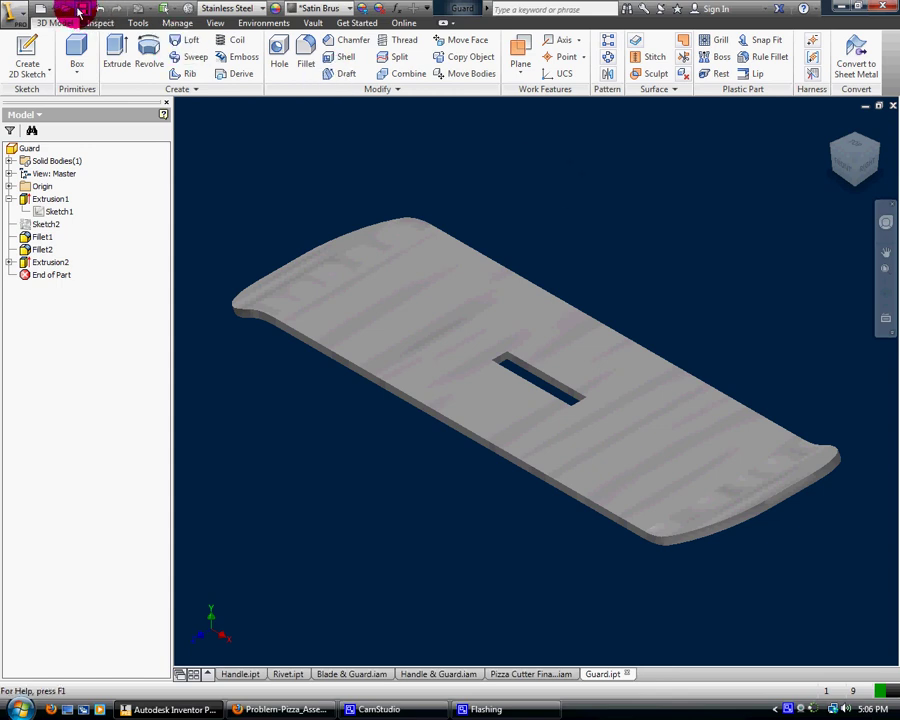
Examine where the blade arms meet the guard in the final pizza cutter assembly, using a close-up of the home view.
{"action": "left_click", "coordinate": [545, 675]}
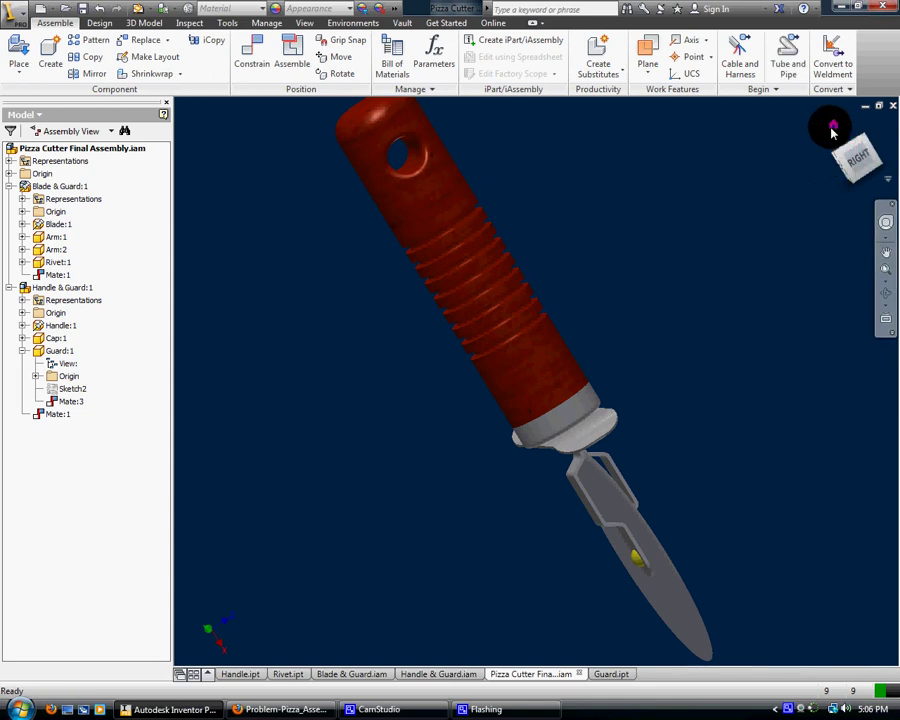
{"action": "left_click", "coordinate": [833, 130]}
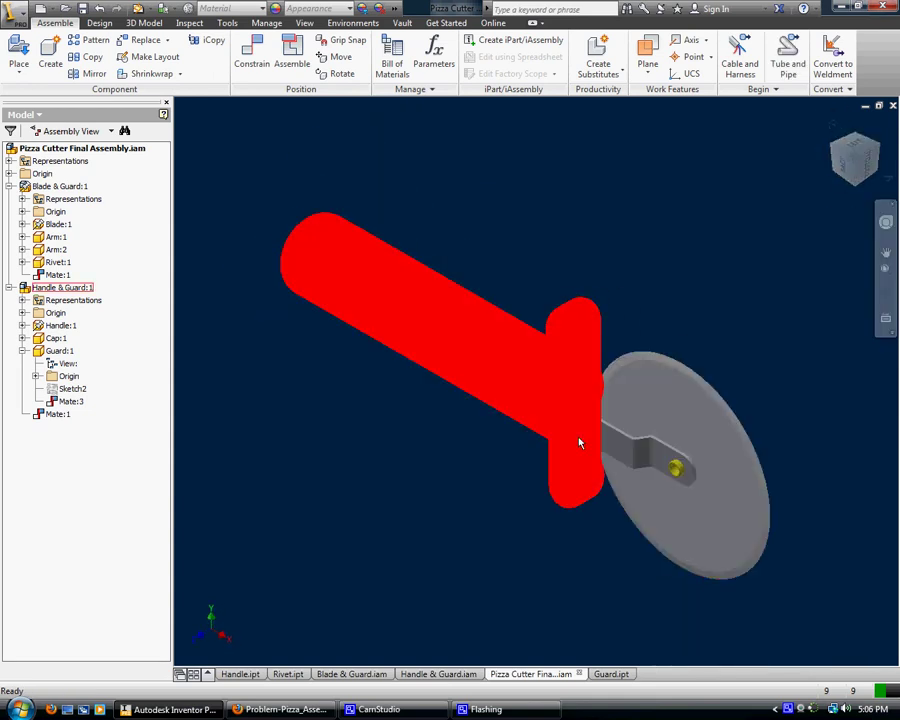
{"action": "scroll", "coordinate": [574, 438], "scroll_direction": "down", "scroll_amount": 3}
{"action": "scroll", "coordinate": [658, 360], "scroll_direction": "up", "scroll_amount": 8}
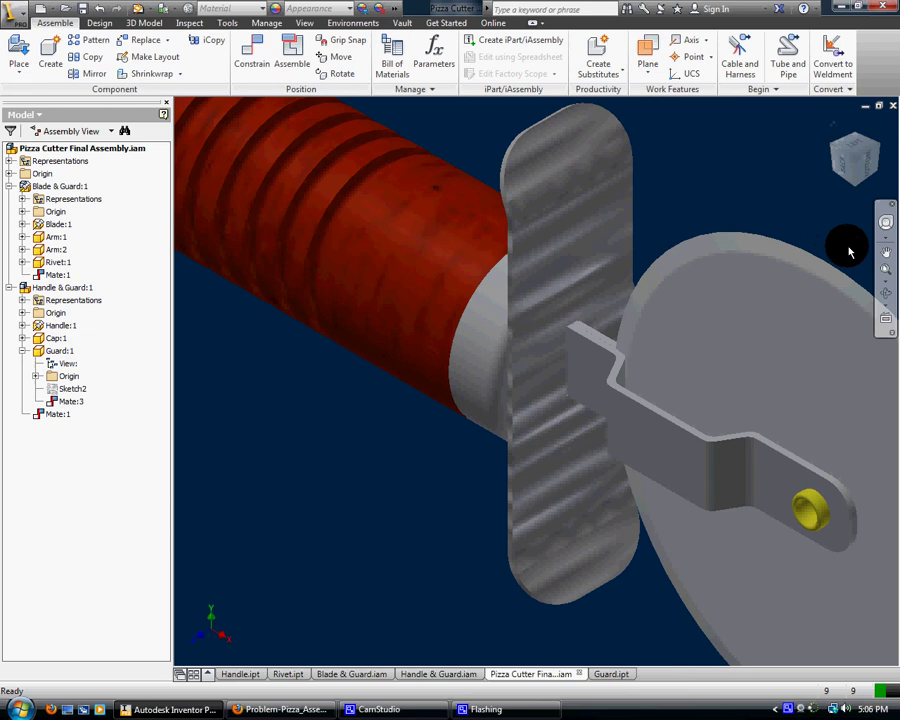
{"action": "left_click", "coordinate": [880, 288]}
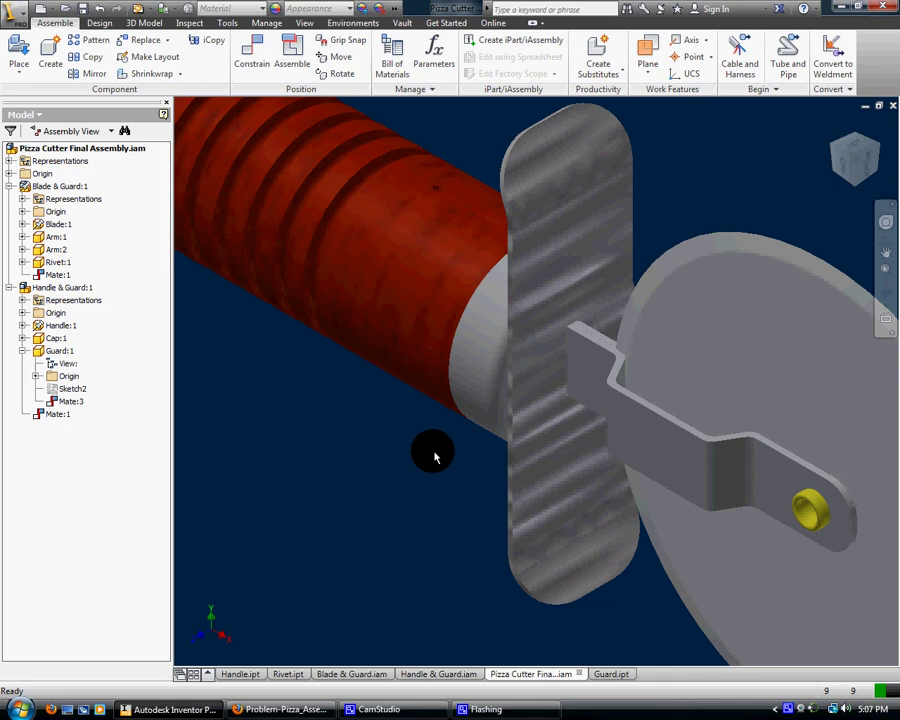
{"action": "left_click", "coordinate": [305, 675]}
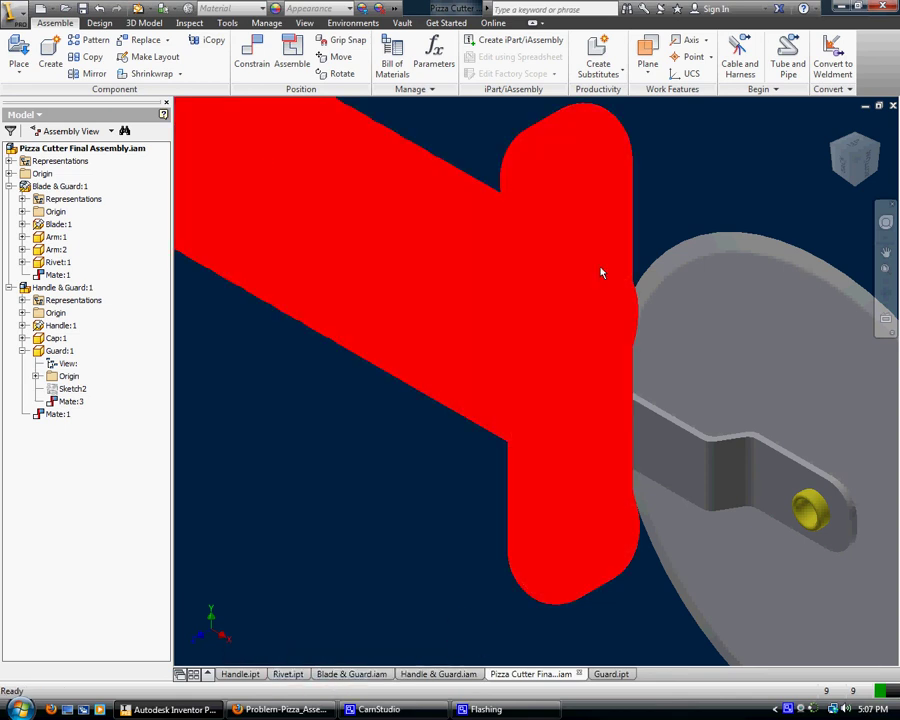
Change the guard part's appearance to Titanium - Polished and return to the final pizza cutter assembly.
{"action": "left_click", "coordinate": [610, 674]}
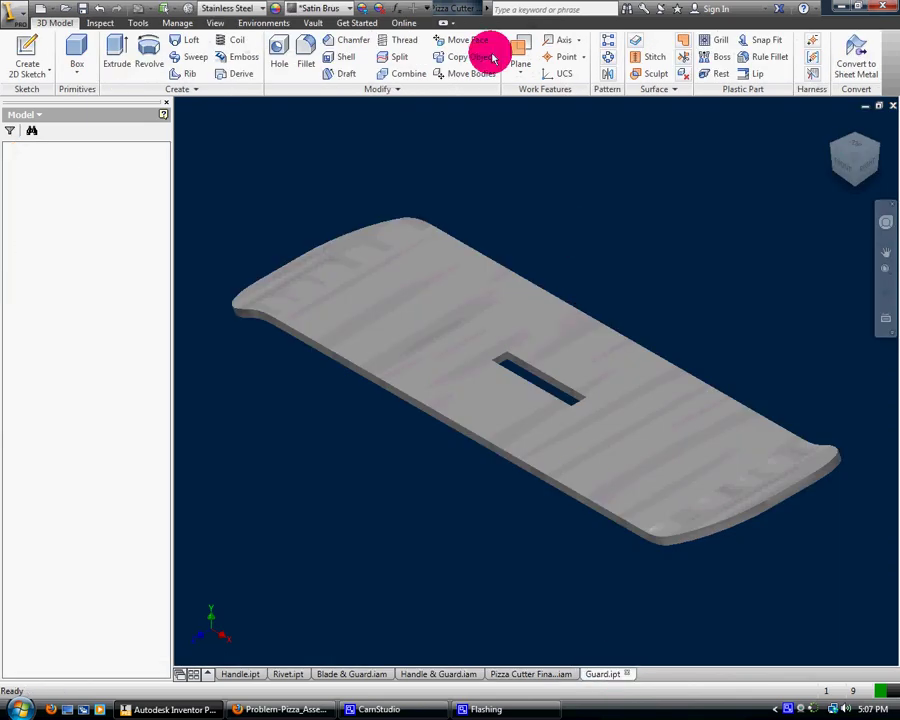
{"action": "left_click", "coordinate": [352, 13]}
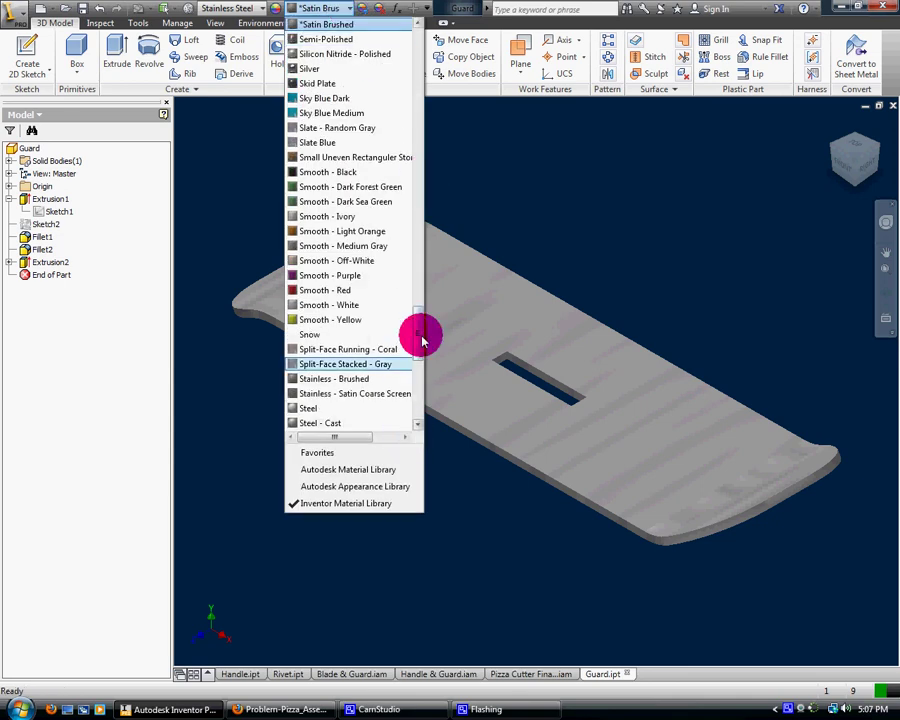
{"action": "left_click_drag", "start_coordinate": [420, 340], "coordinate": [422, 355]}
{"action": "scroll", "coordinate": [420, 356], "scroll_direction": "down", "scroll_amount": 2}
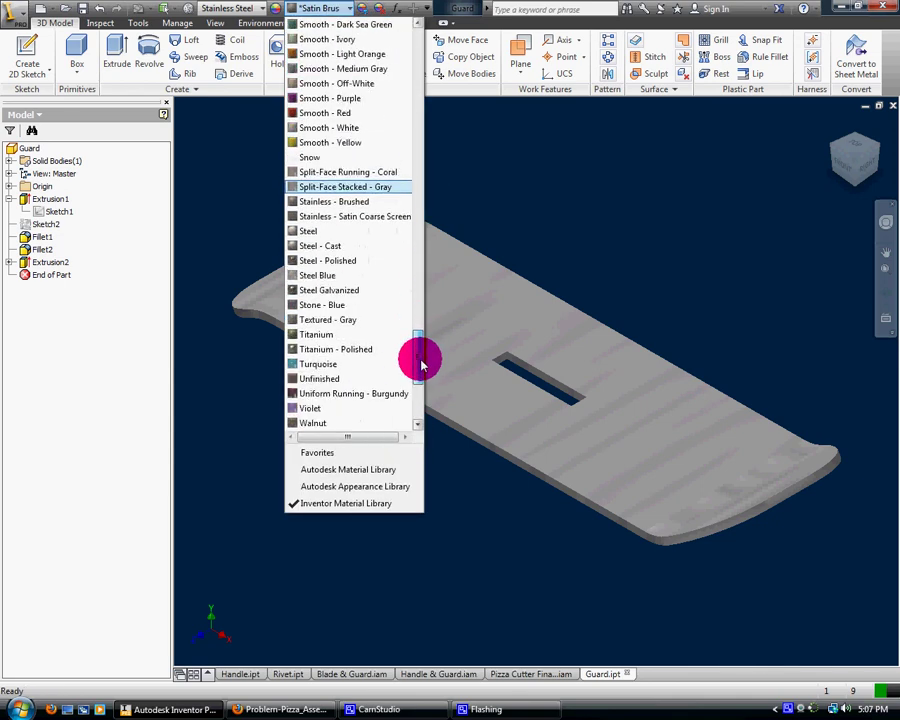
{"action": "left_click", "coordinate": [352, 352]}
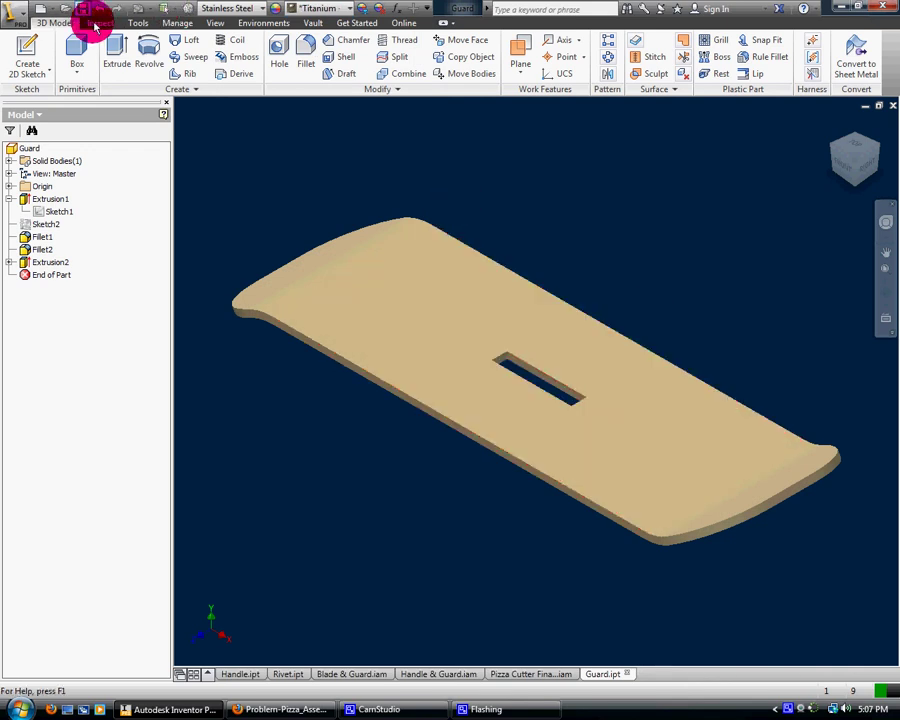
{"action": "left_click", "coordinate": [538, 675]}
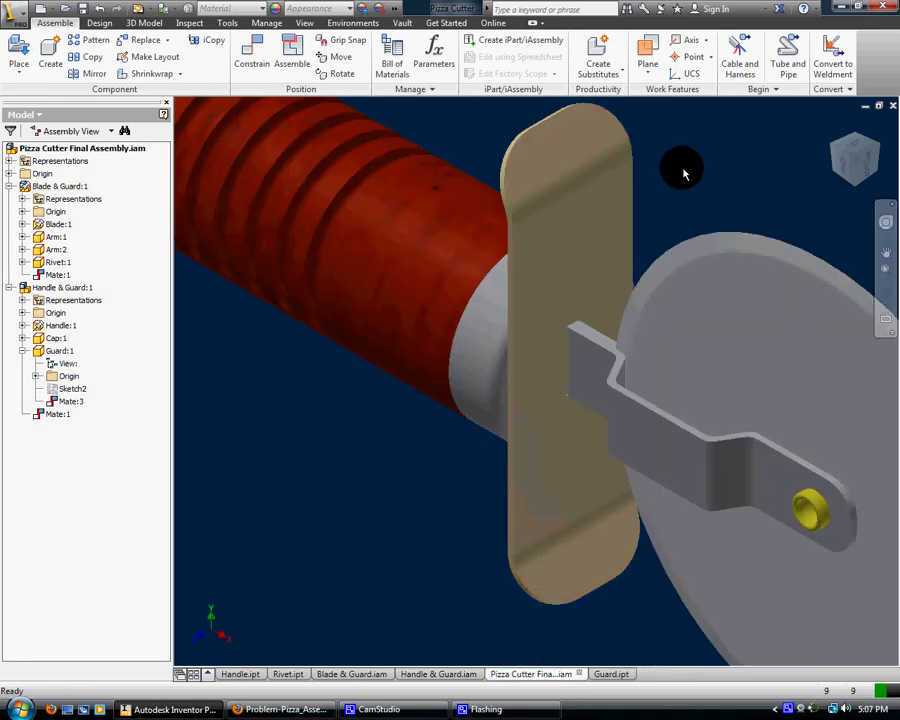
{"action": "left_click_drag", "start_coordinate": [120, 38], "coordinate": [68, 30]}
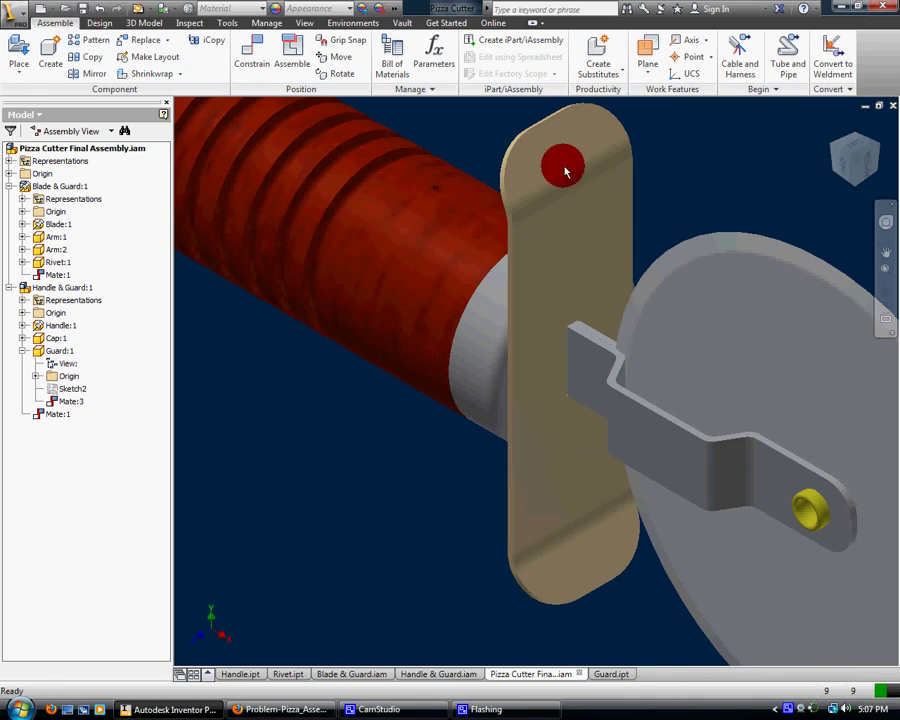
{"action": "left_click", "coordinate": [405, 711]}
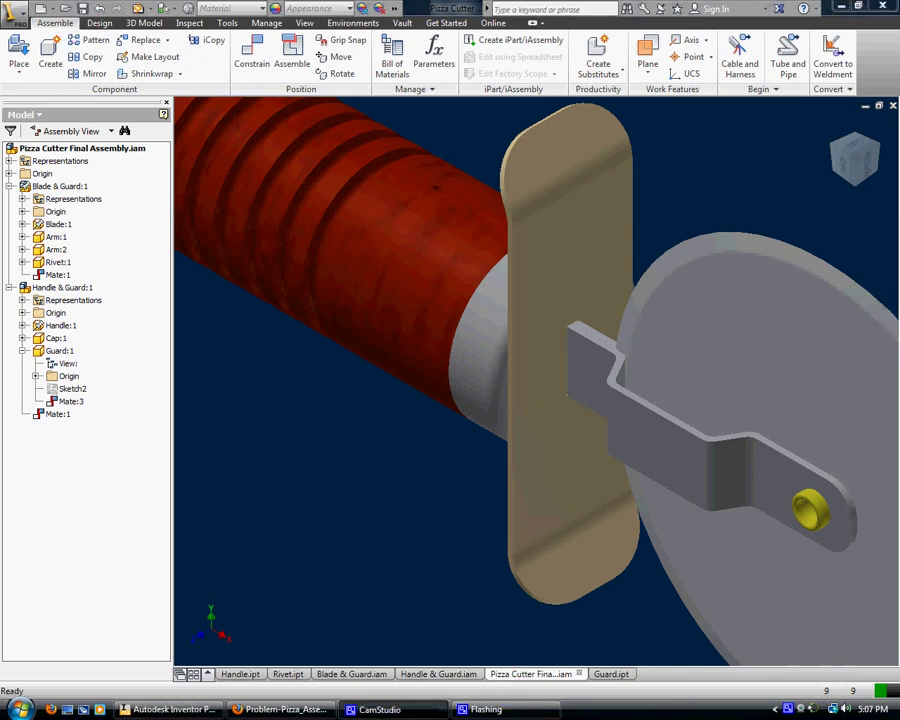